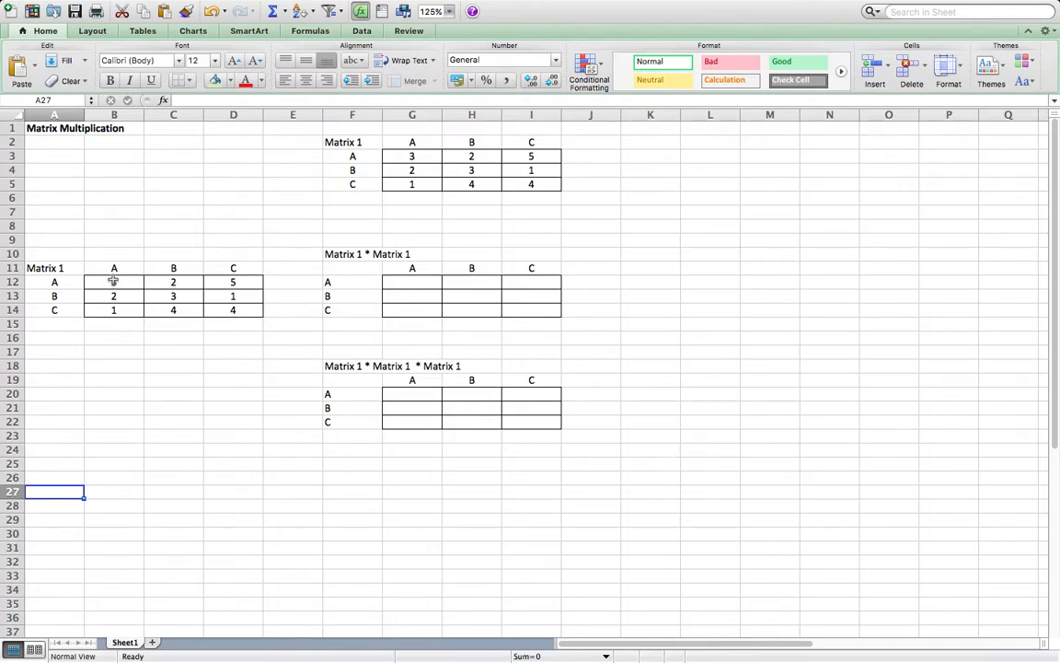
Step: Shade cell G12, row B12:D12 and column G3:G5 with the light green fill
click(408, 280)
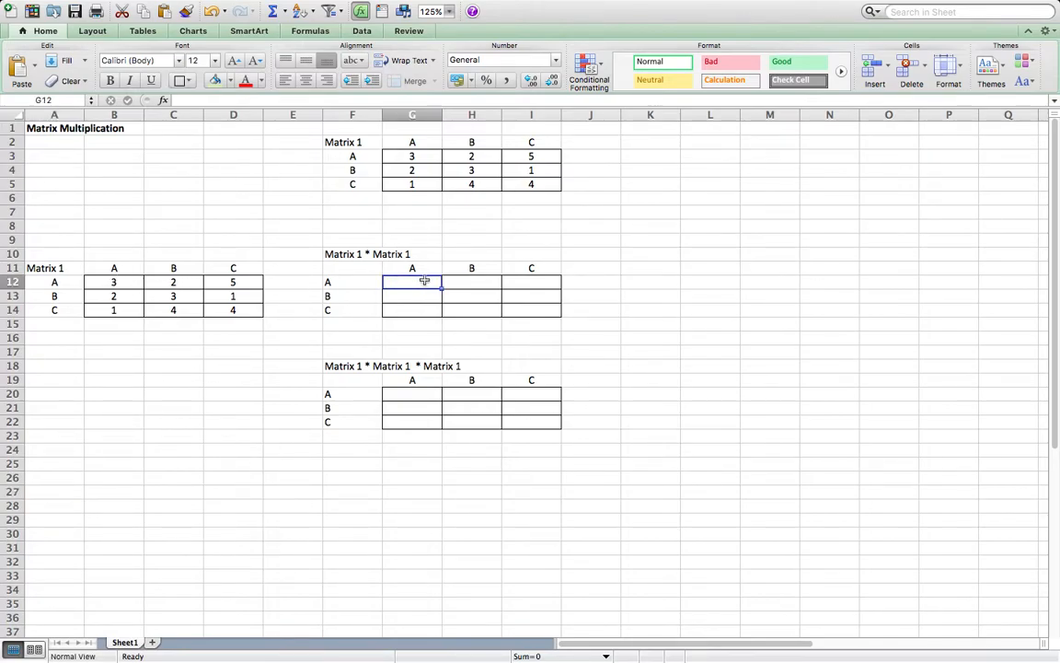
click(214, 80)
drag(104, 283, 222, 282)
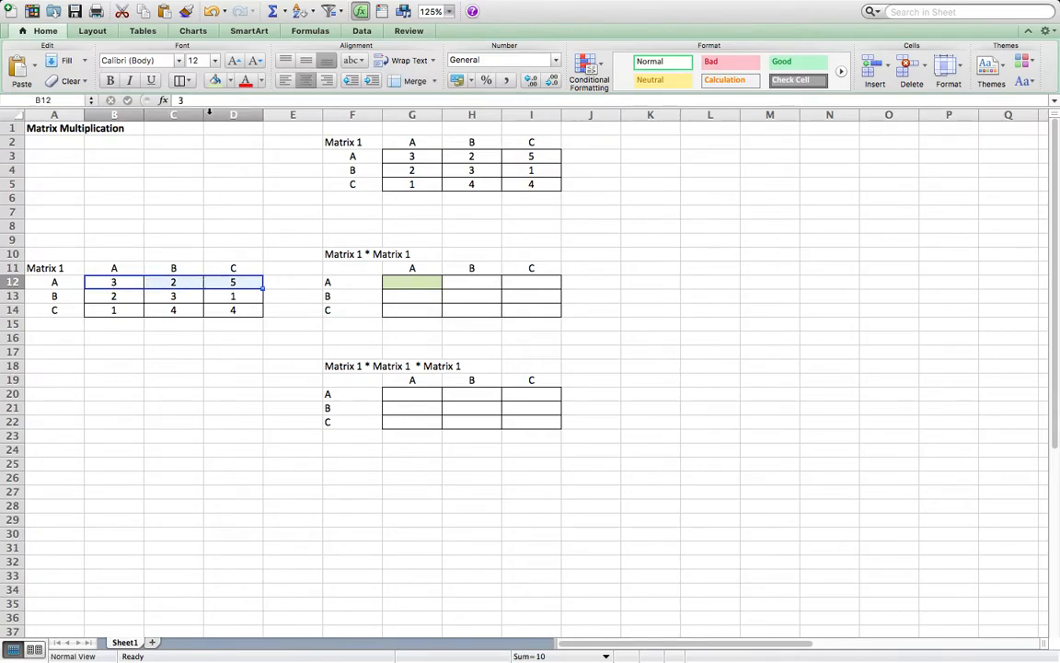
click(215, 81)
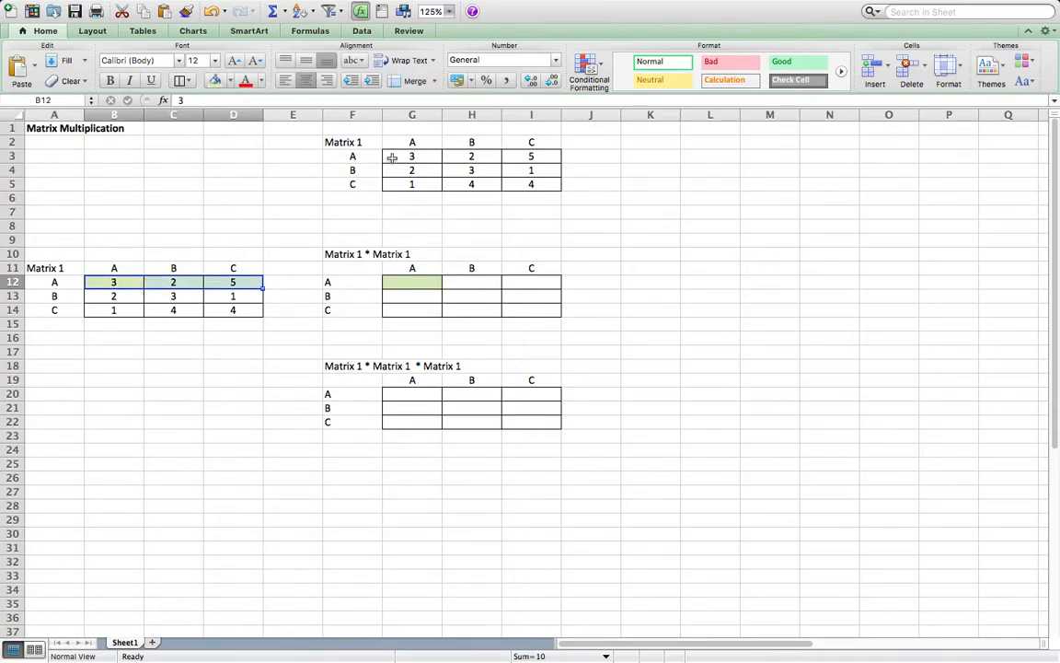
click(396, 157)
drag(397, 157, 405, 182)
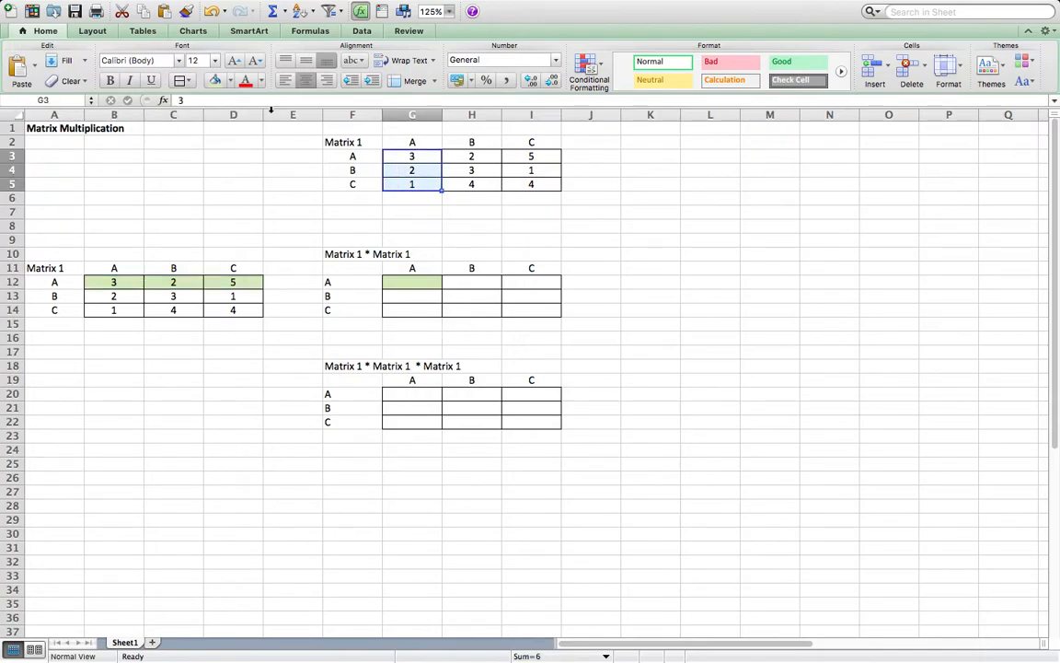
click(214, 81)
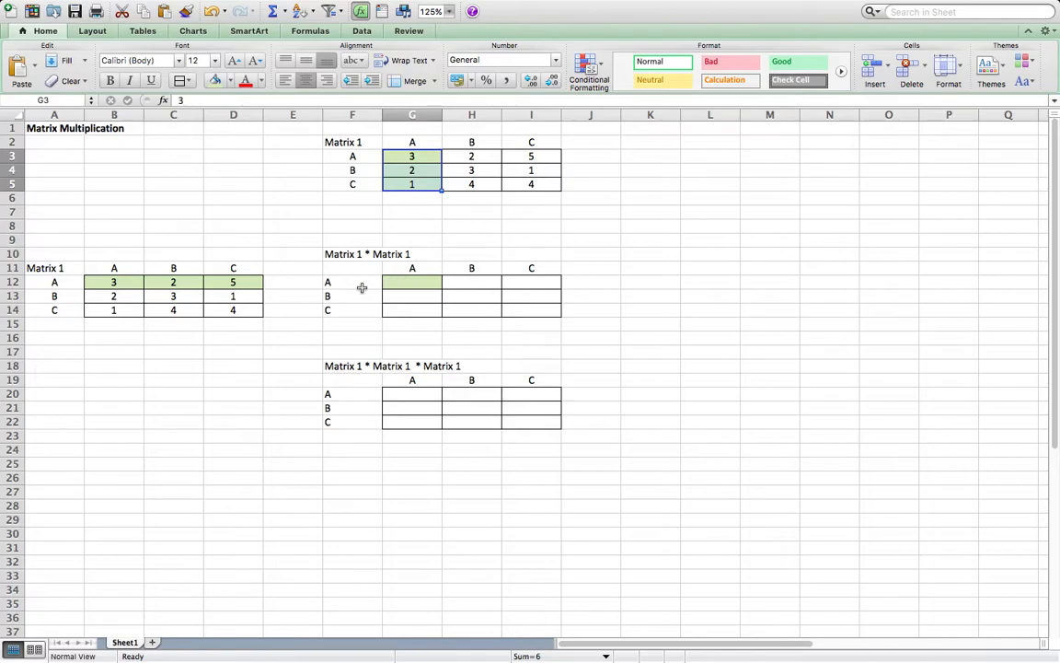
Step: Enter the row-by-column product formula =(B12*G3)+(C12*G4)+(D12*G5) in cell G12
click(400, 285)
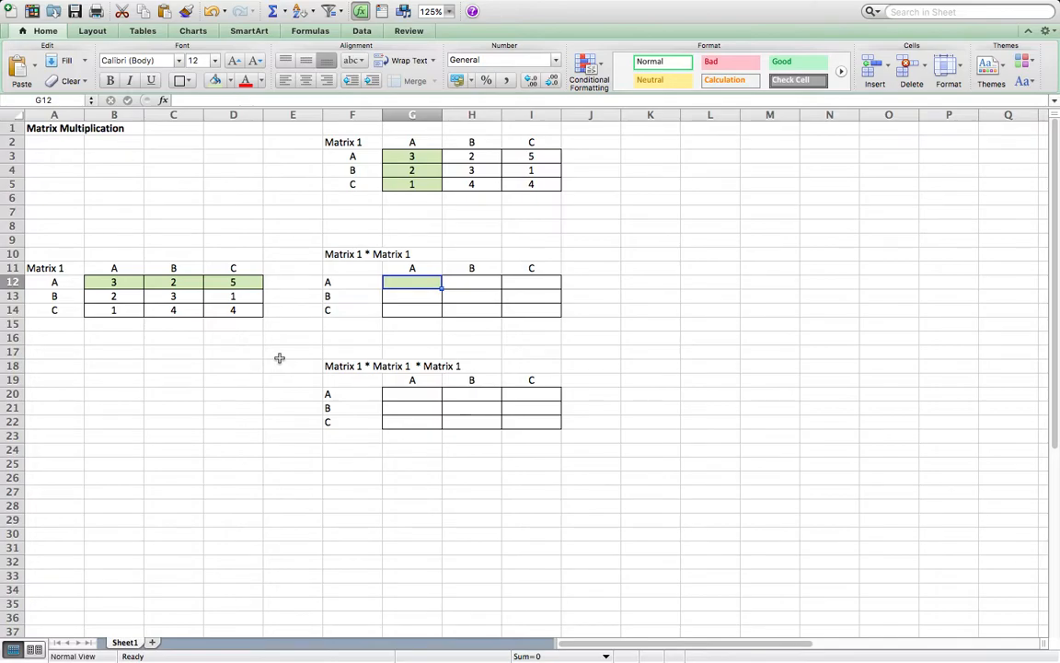
text(=()
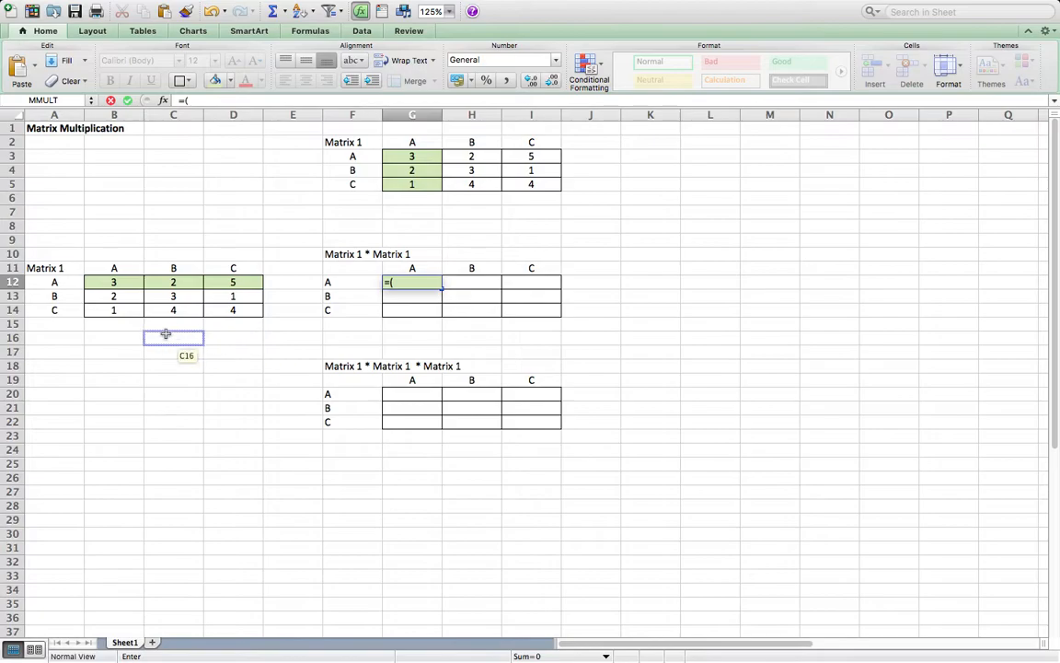
click(113, 282)
text(*)
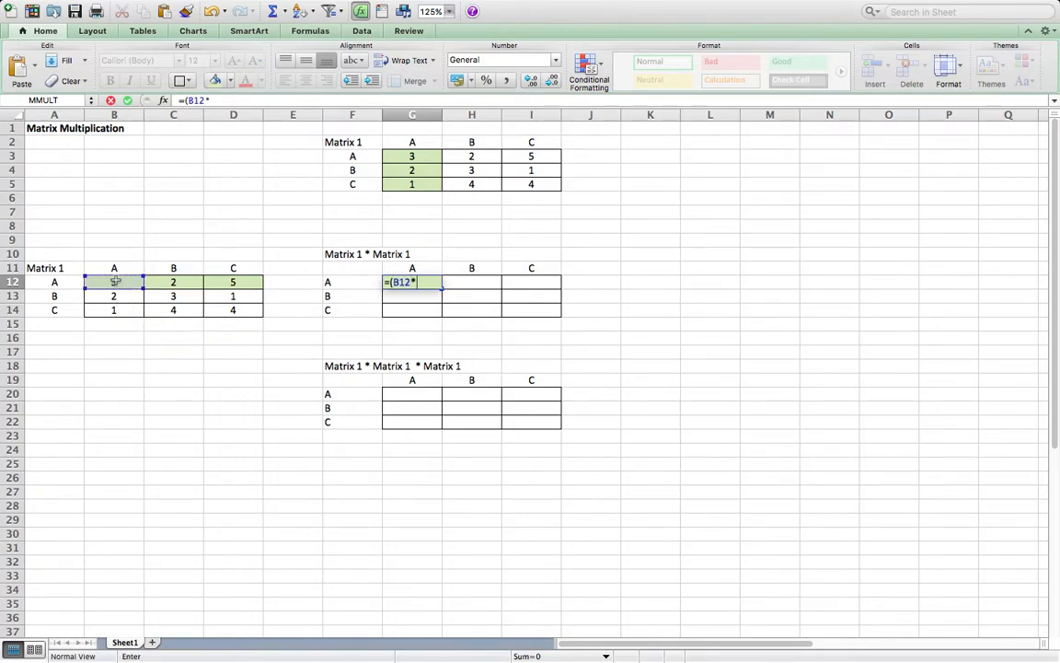
click(394, 157)
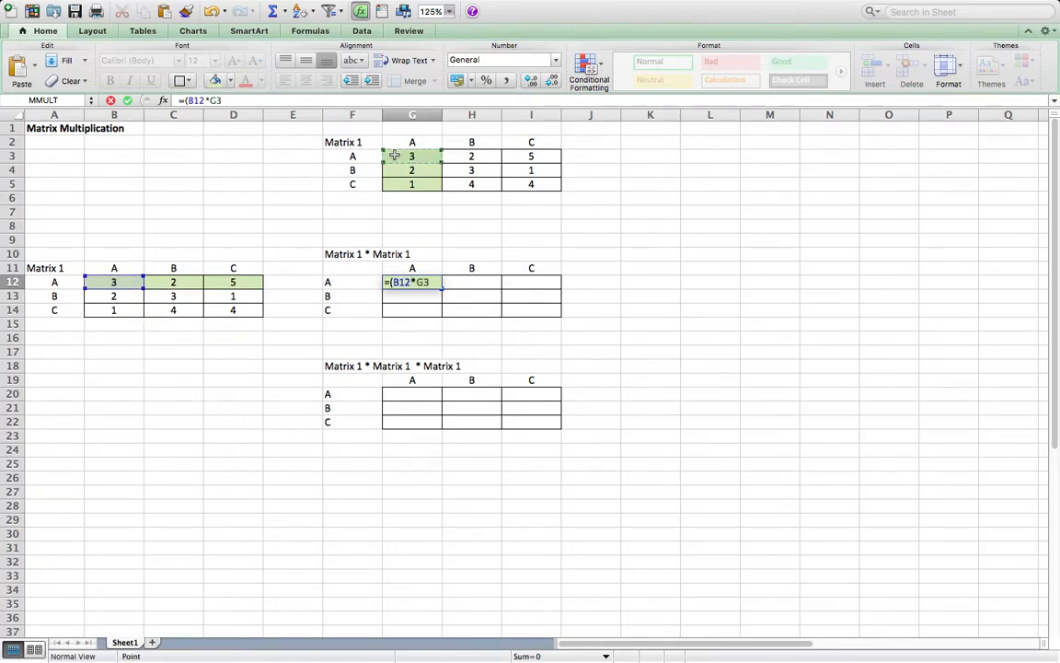
text())
key(BackSpace)
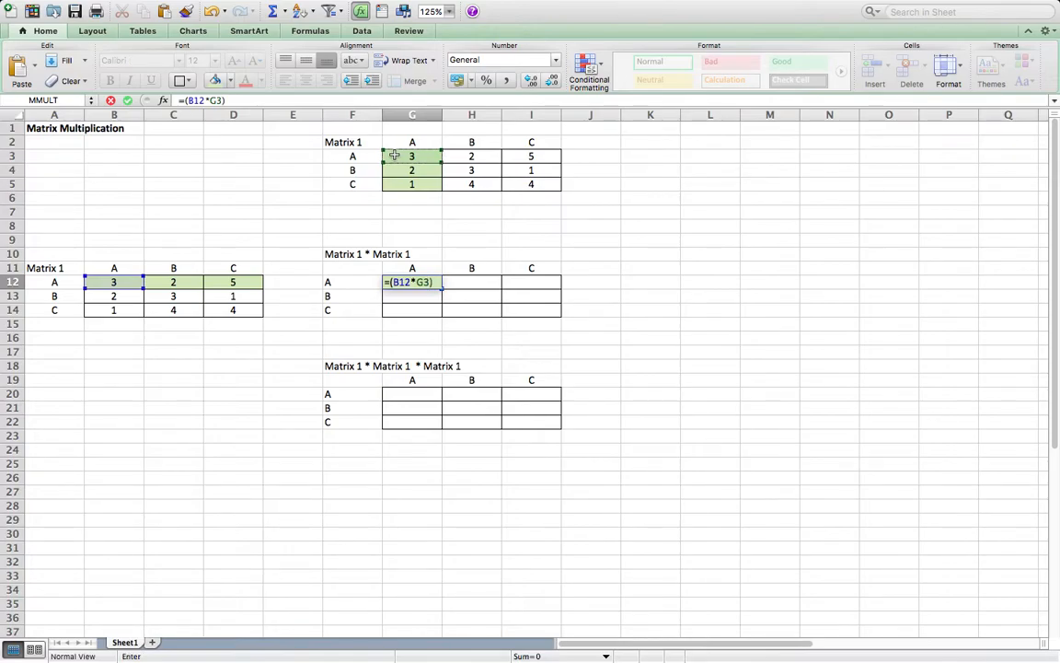
text(+)
click(180, 282)
key(BackSpace)
key(BackSpace)
key(BackSpace)
text(()
click(171, 282)
text(*)
click(416, 172)
text()+(C12*G4)+()
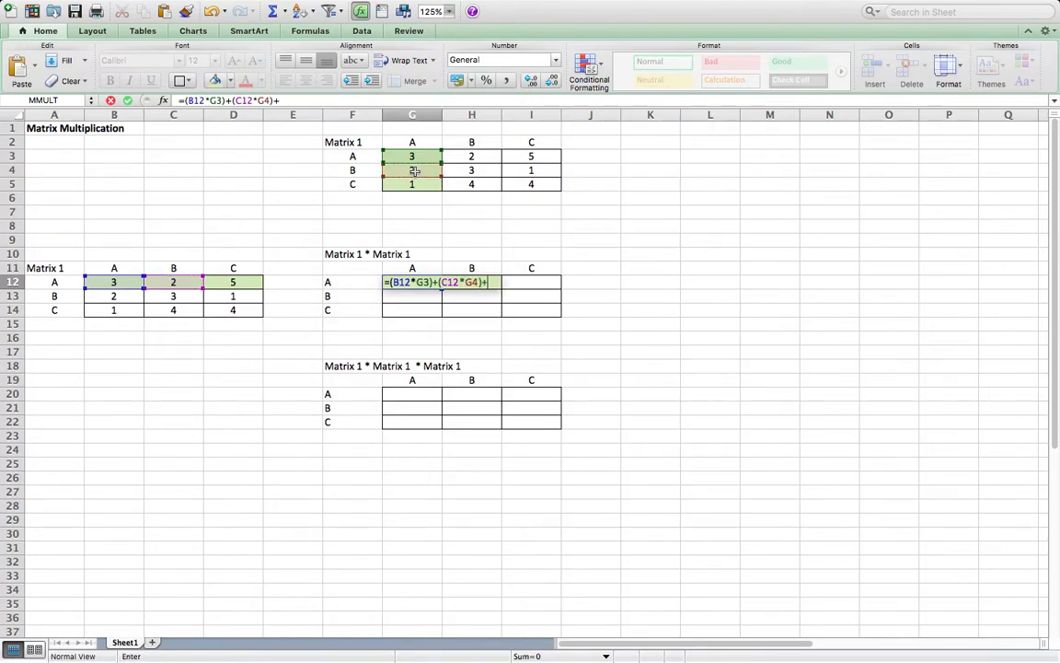
click(231, 283)
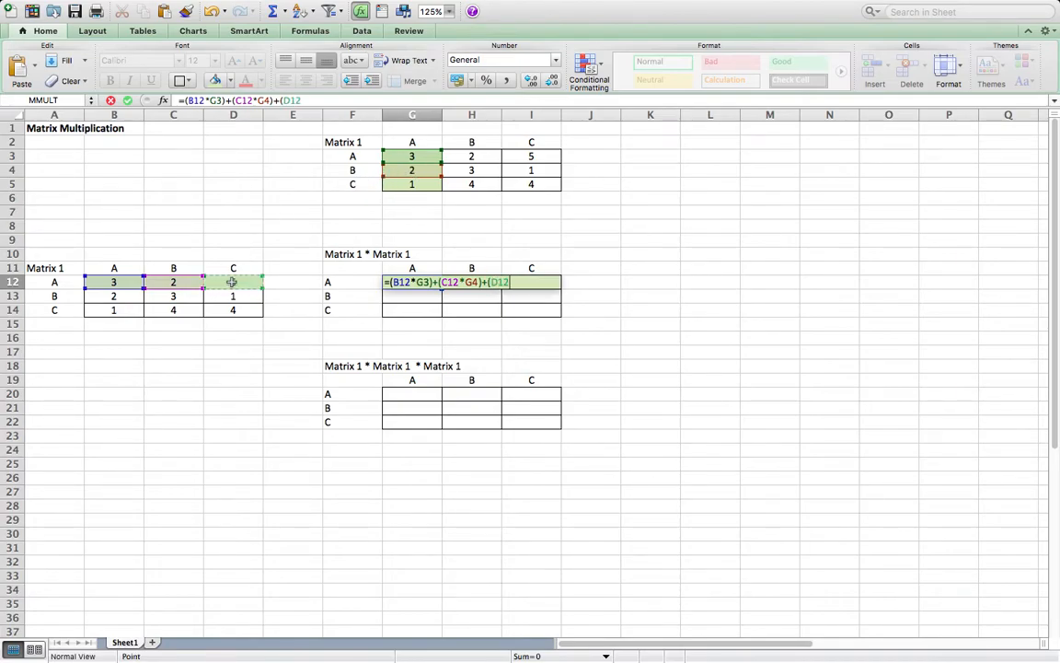
text(*)
click(402, 184)
text())
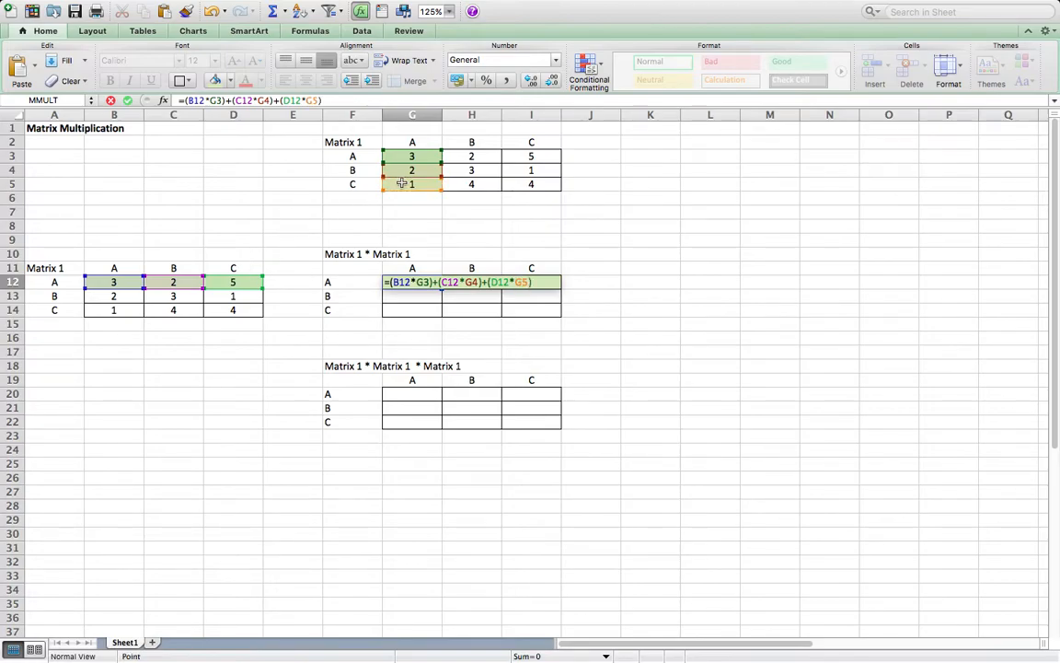
key(Return)
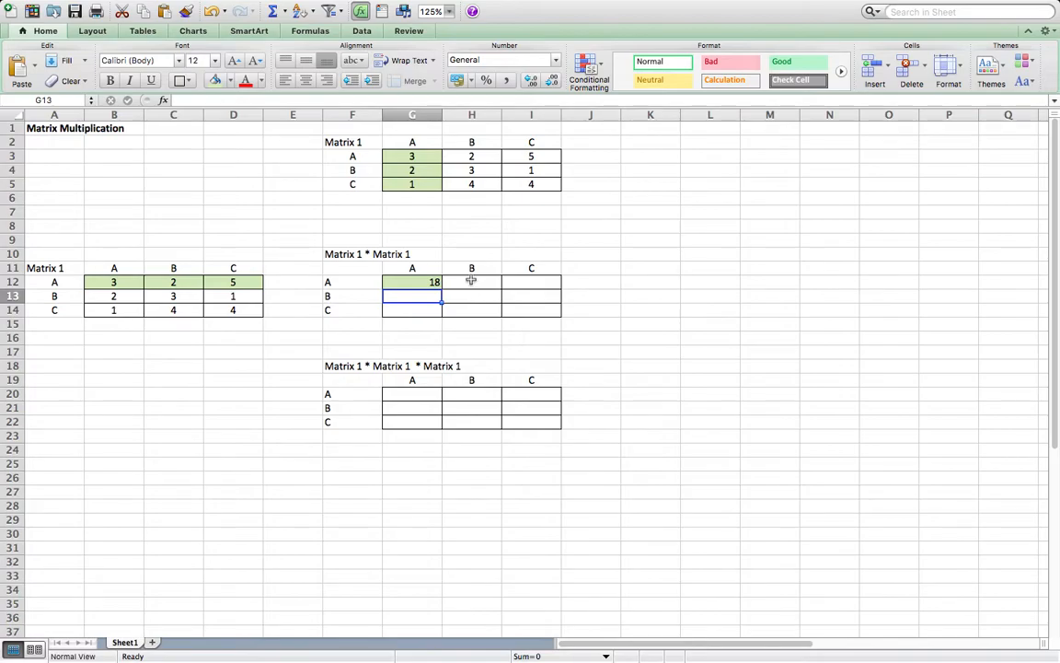
Step: Enter the row-by-column product formula =(B12*H3)+(C12*H4)+(D12*H5) in cell H12
click(470, 282)
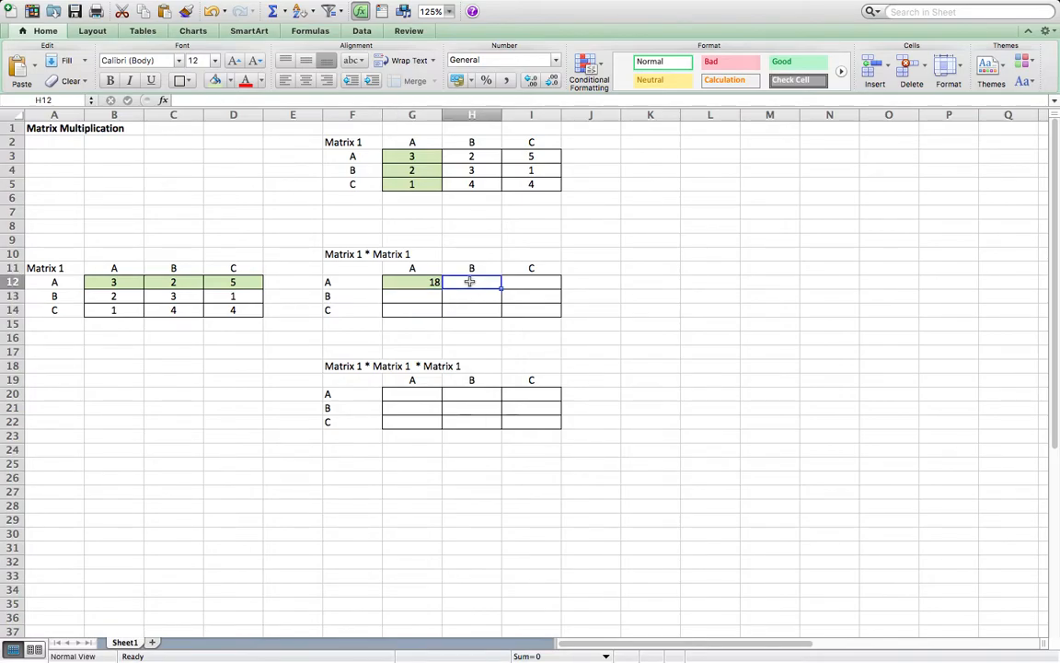
text(=()
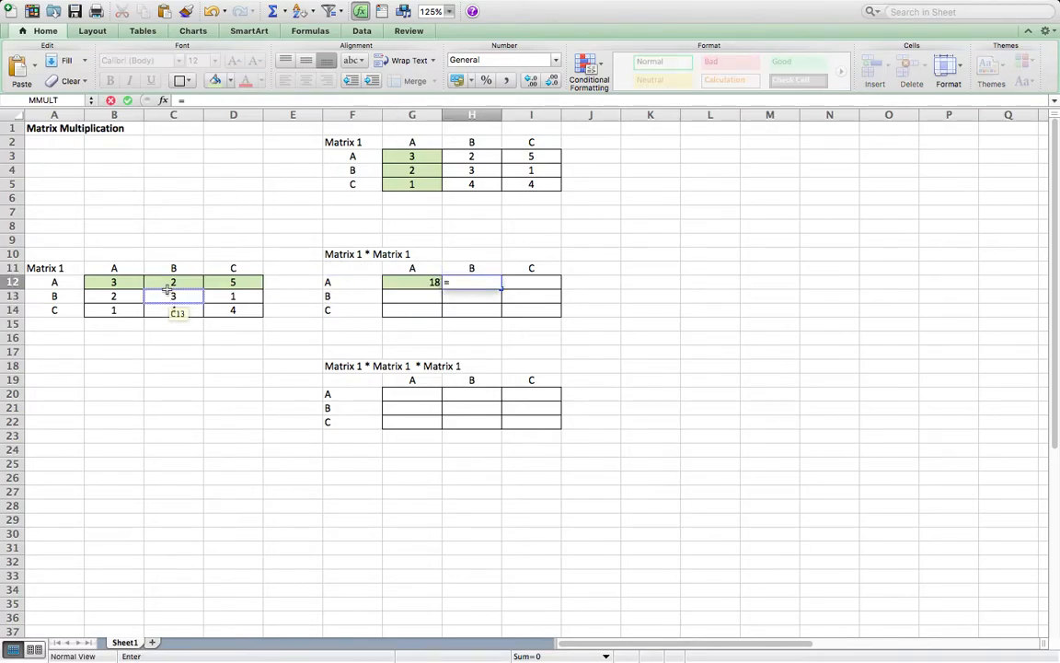
click(114, 283)
text(*)
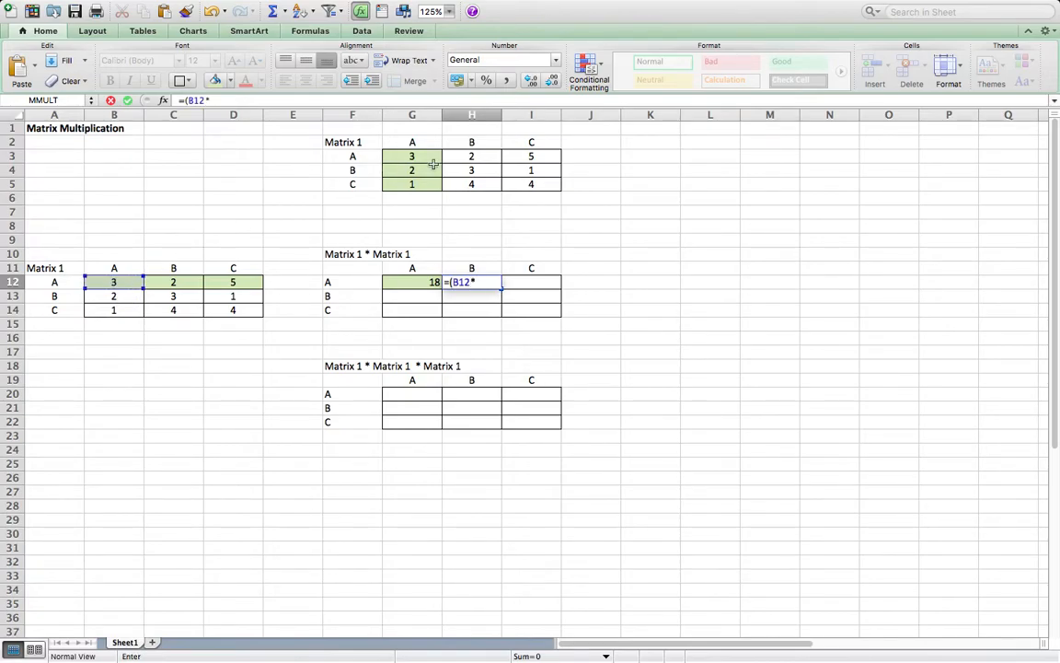
click(473, 156)
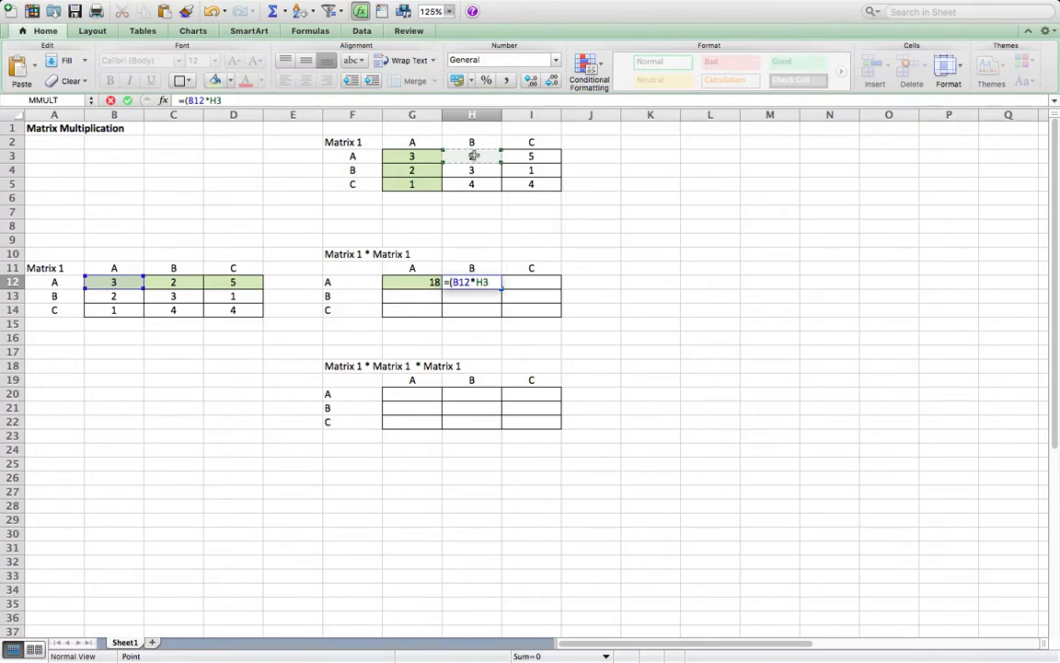
text()+()
click(173, 282)
text(*)
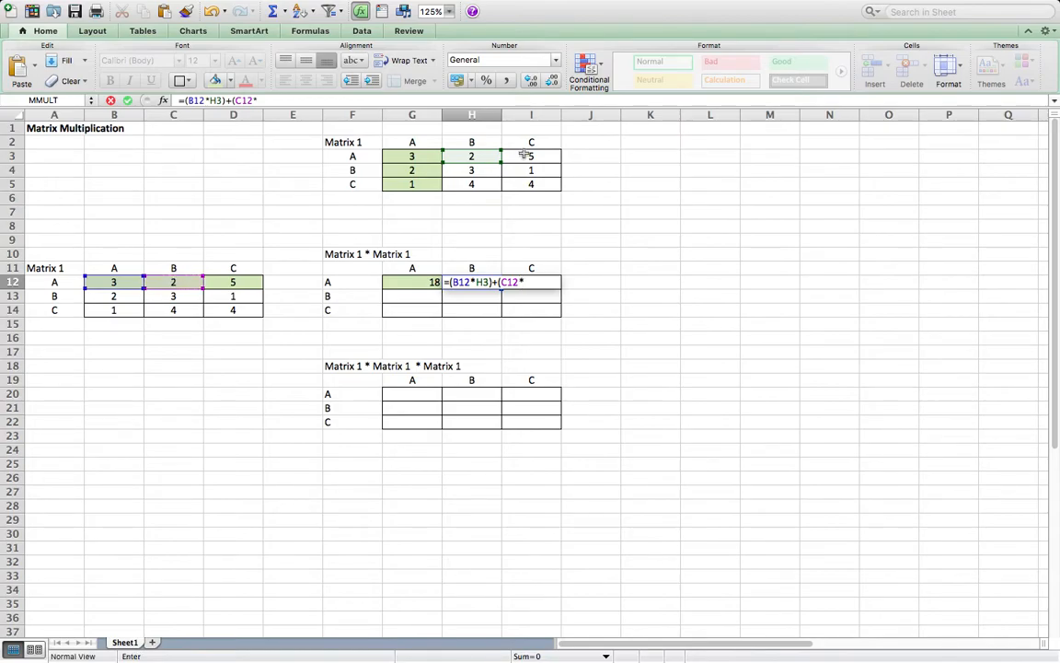
click(480, 171)
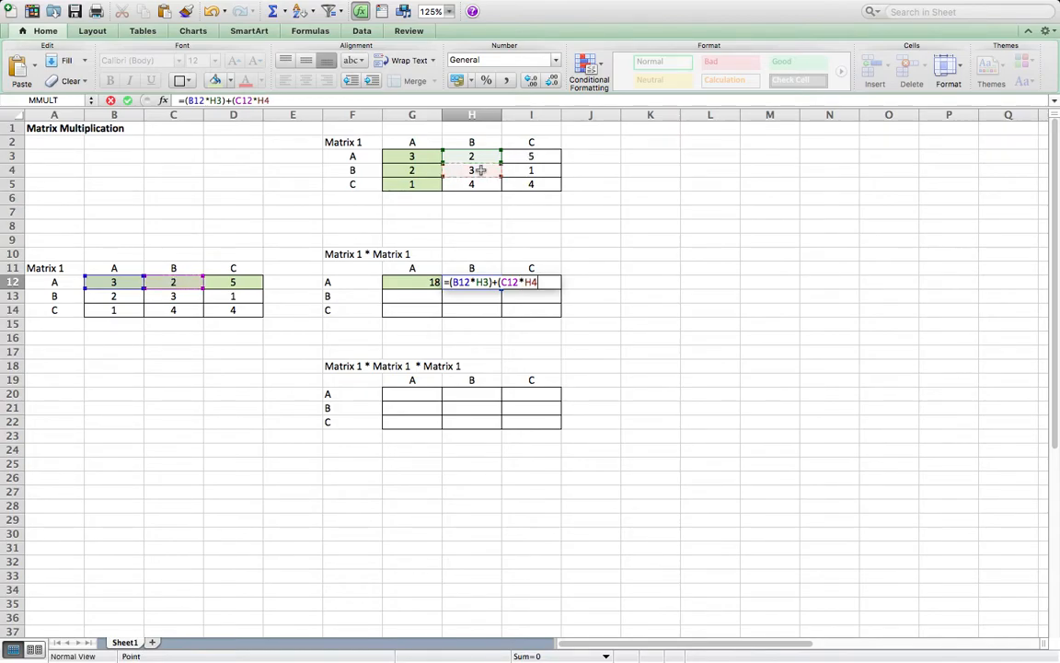
text()+()
click(233, 281)
text(*)
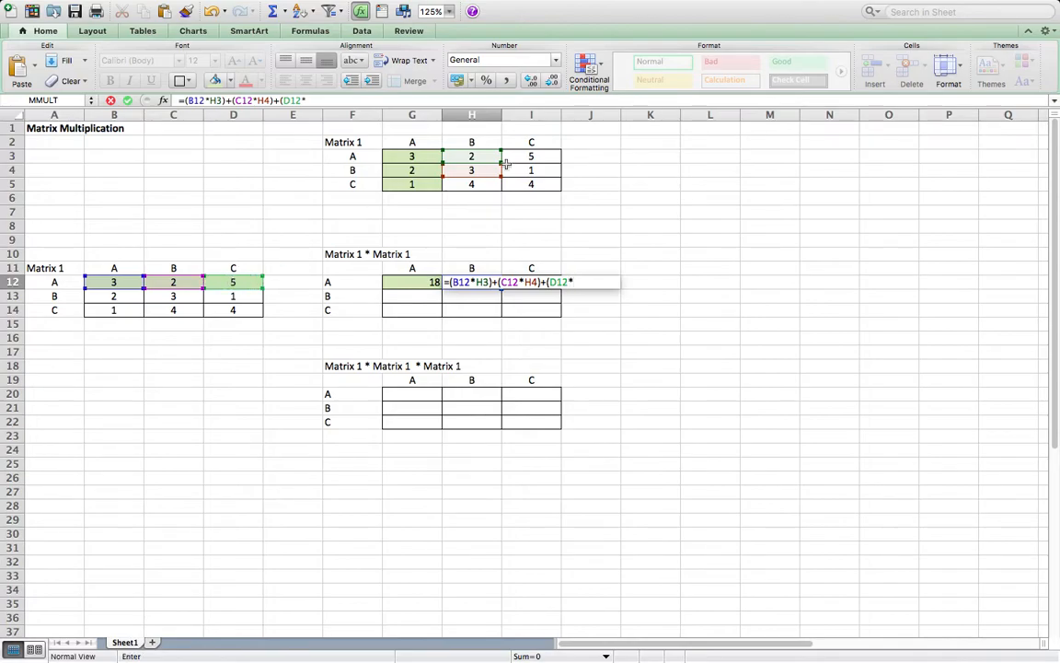
click(471, 185)
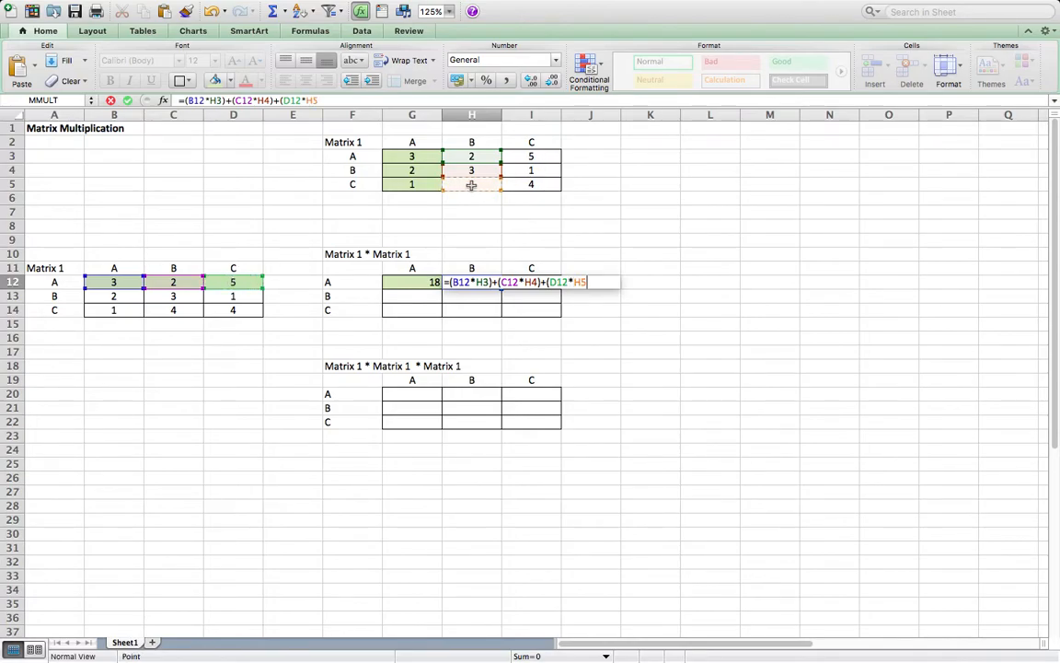
text())
key(Return)
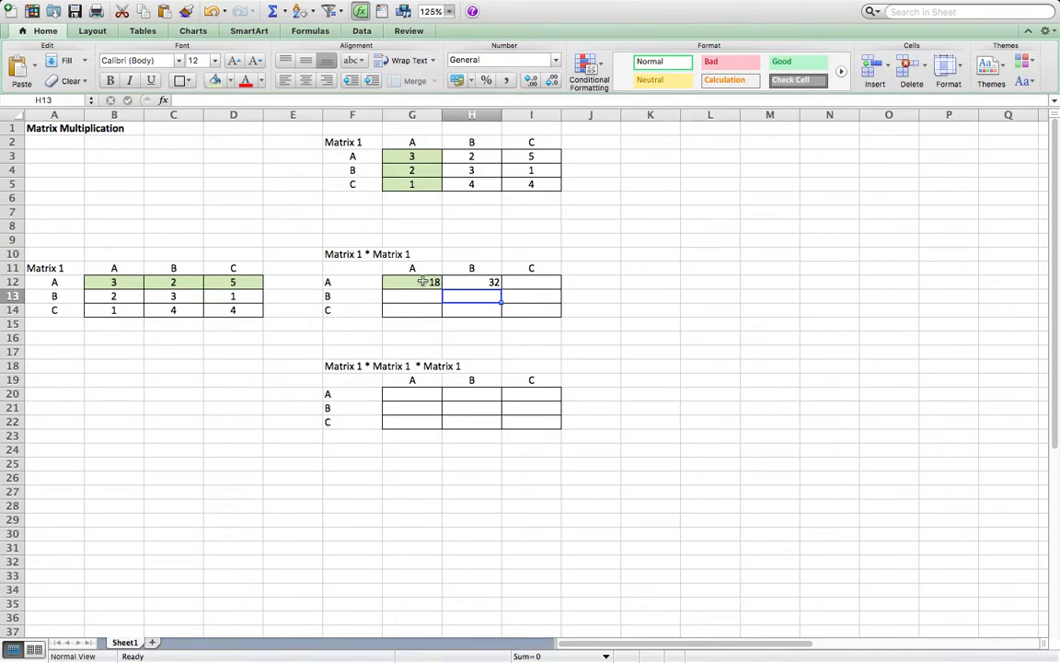
Step: Review the manual product formulas in G12 and H12 and clear both cells
click(422, 282)
double_click(422, 282)
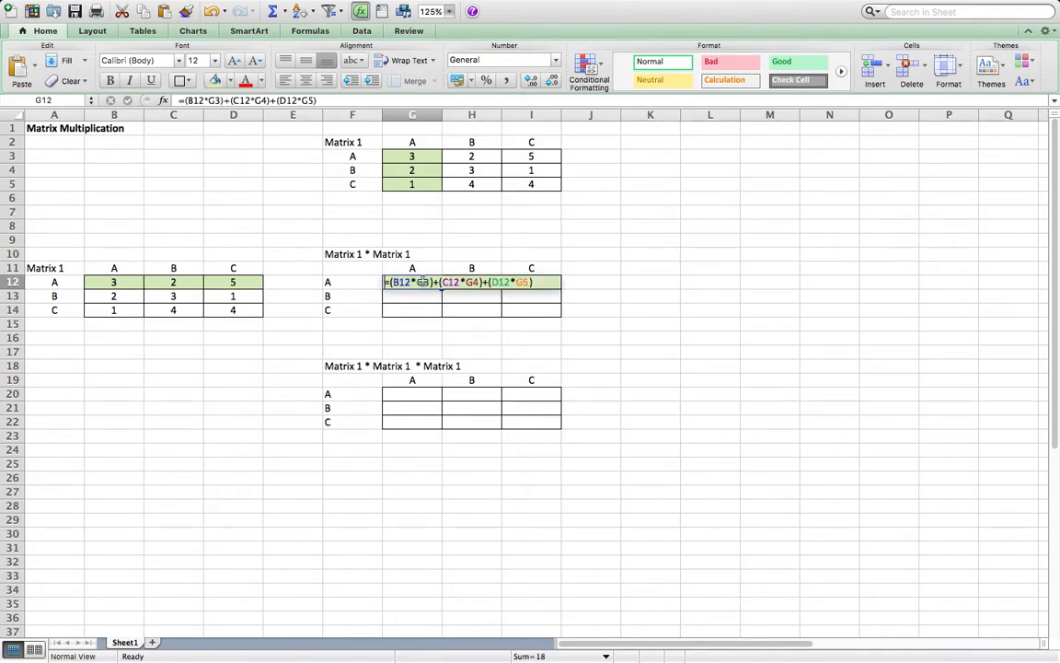
click(675, 278)
double_click(461, 284)
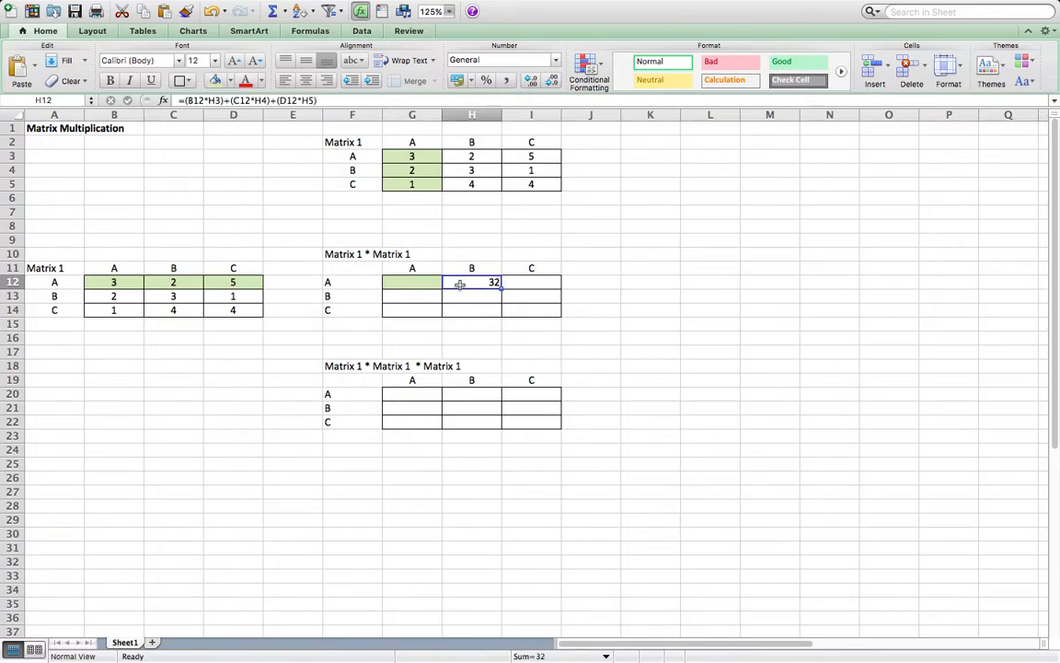
click(679, 333)
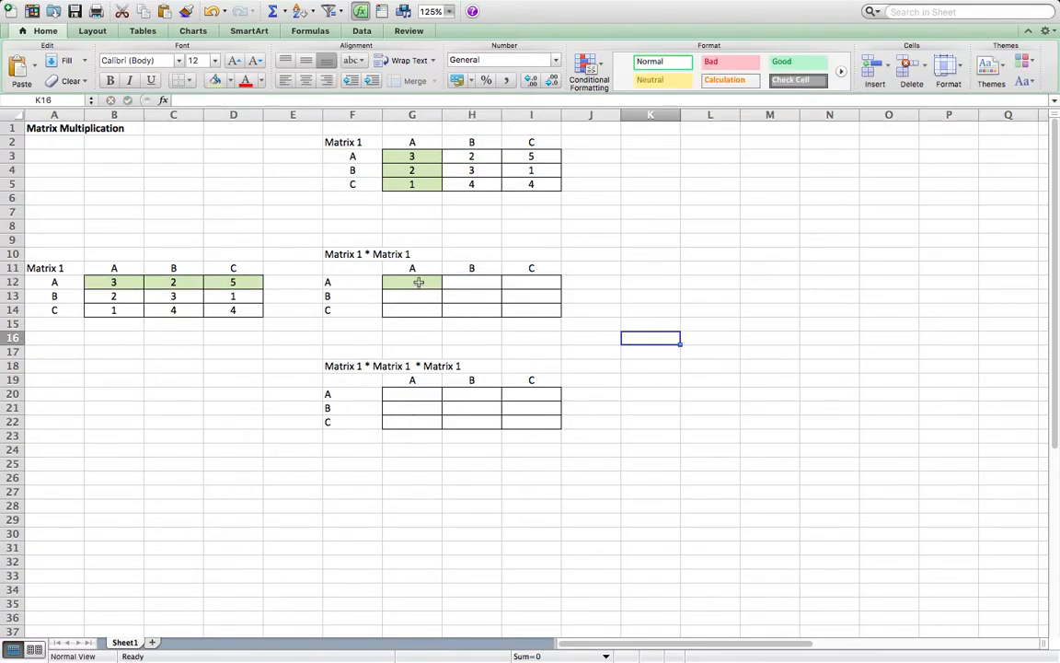
Step: Enter the array formula =MMULT(B12:D14,G3:I5) across G12:I14 to fill the Matrix 1 * Matrix 1 table
click(418, 283)
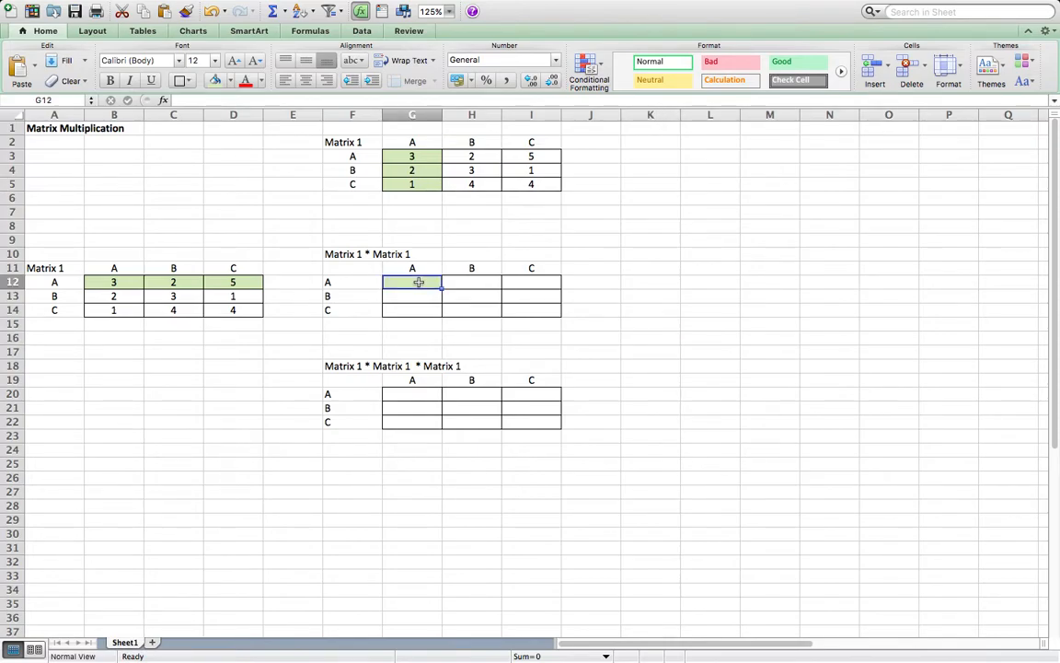
drag(417, 282, 498, 296)
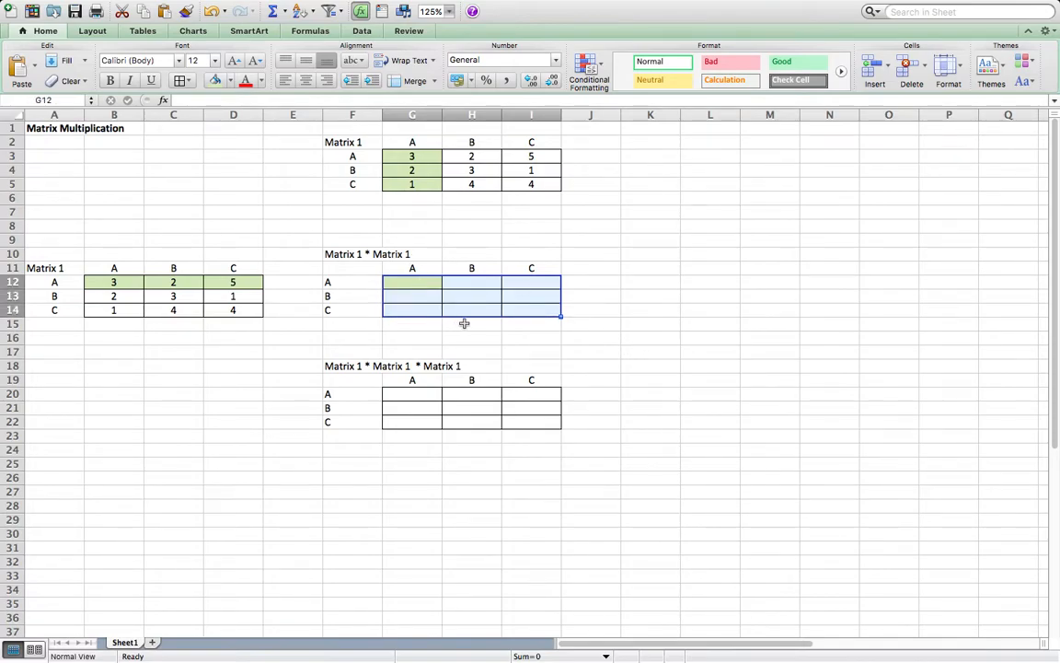
click(184, 101)
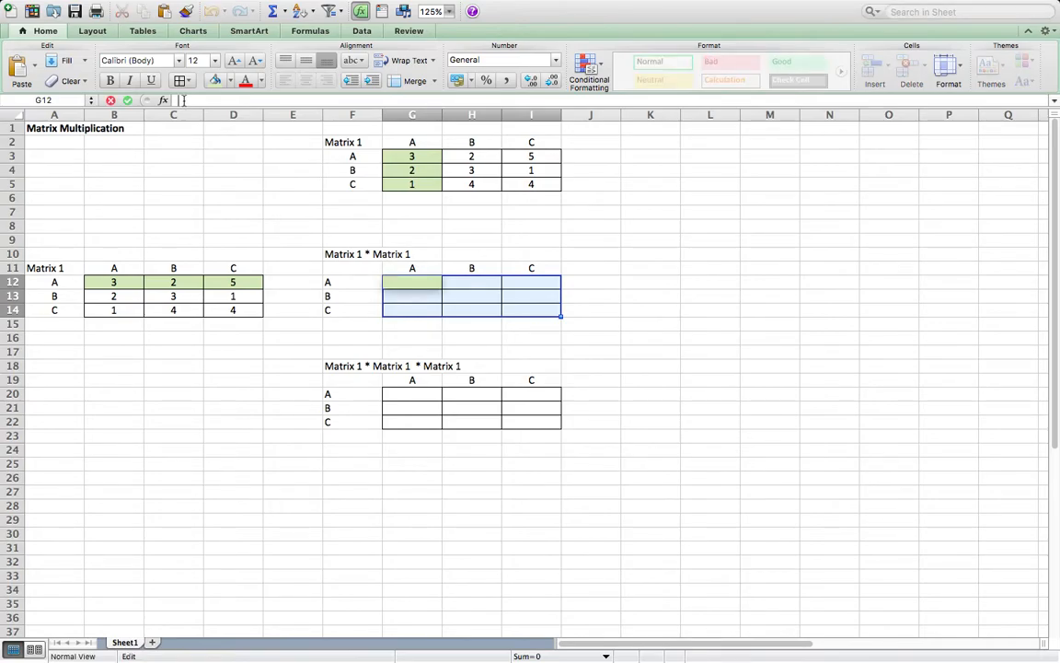
text(=)
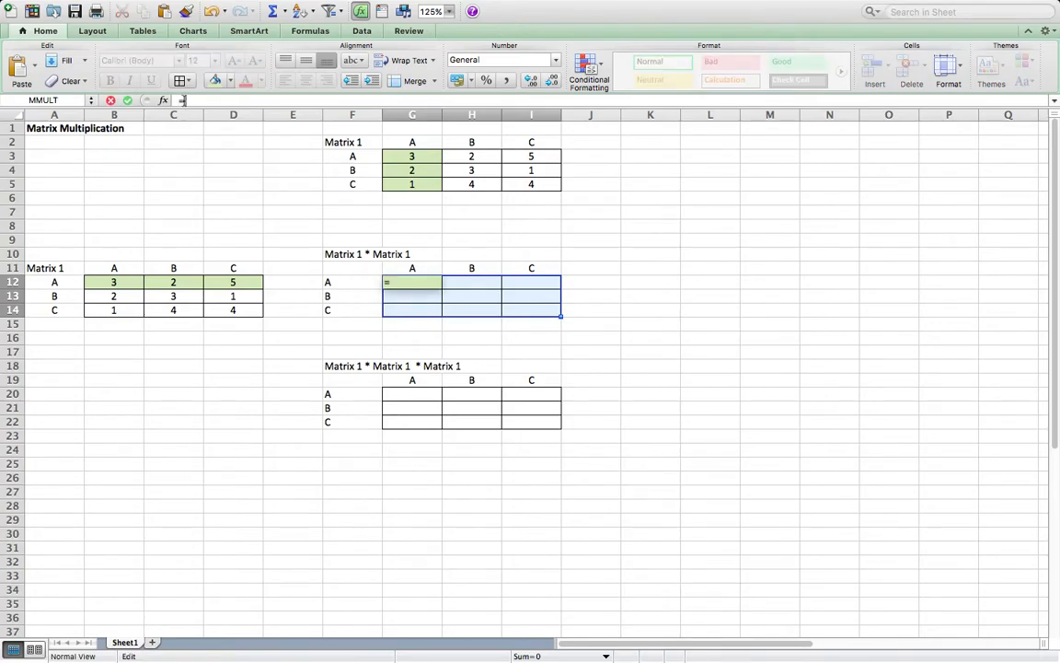
text(MMULT)
text(()
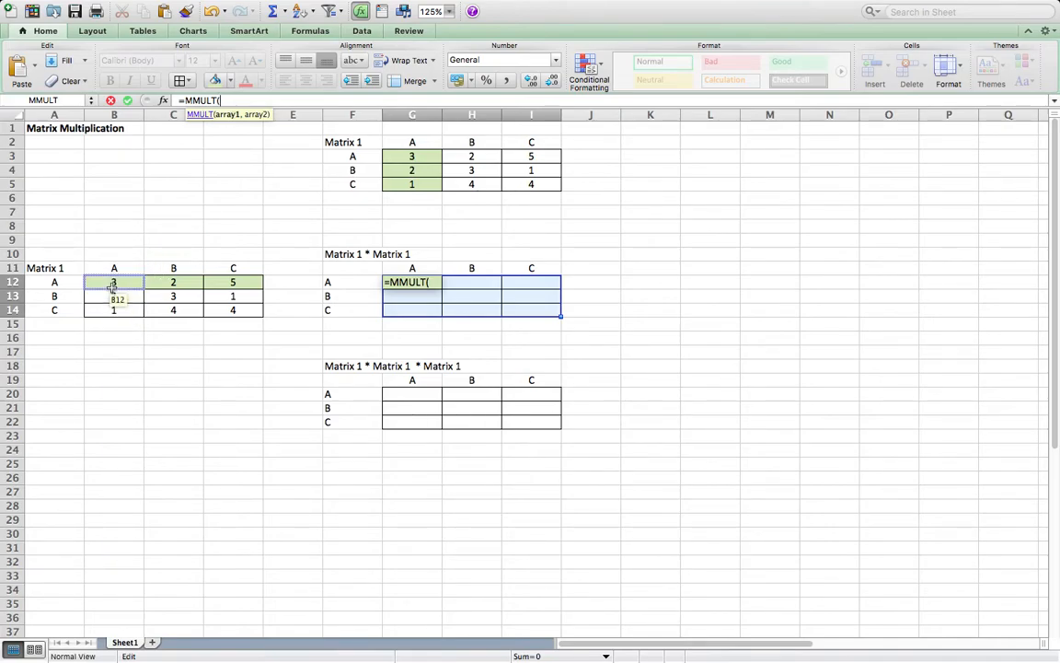
drag(113, 287, 229, 310)
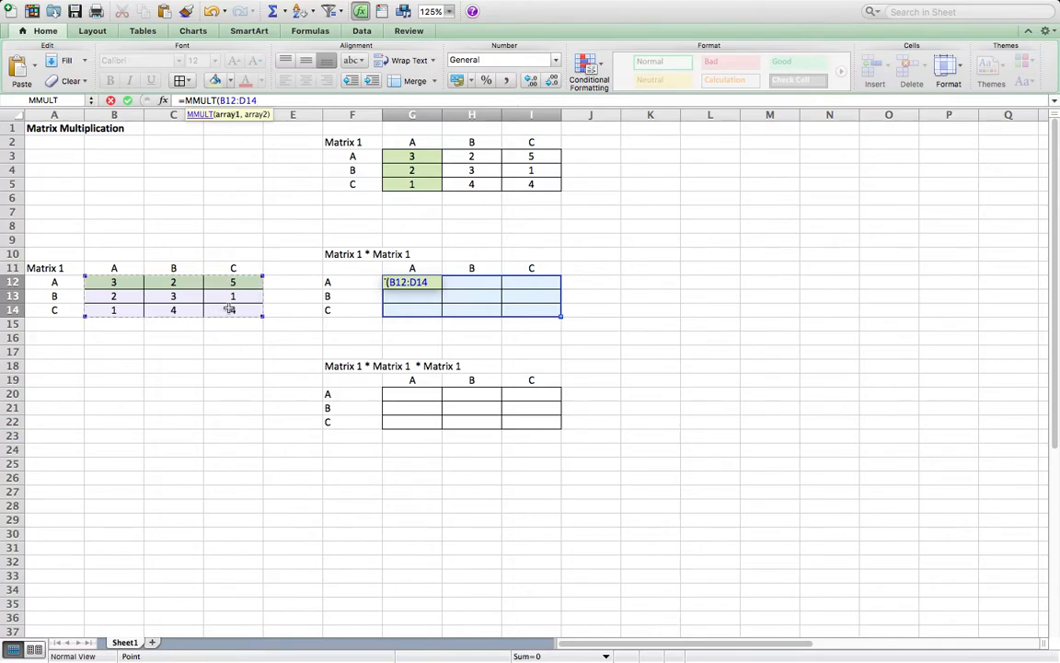
text())
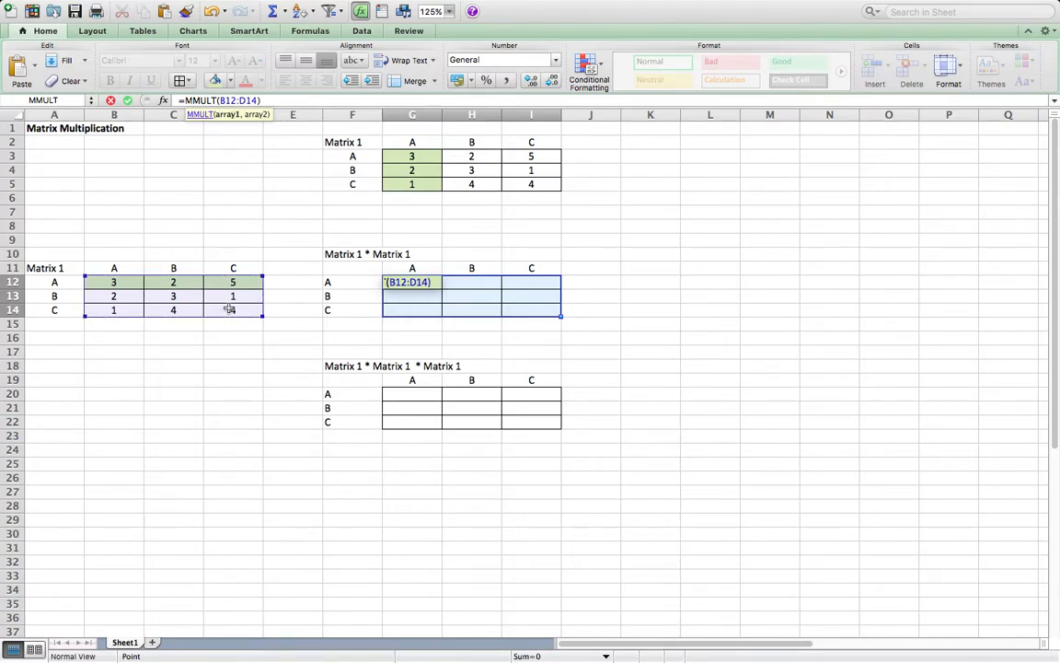
key(BackSpace)
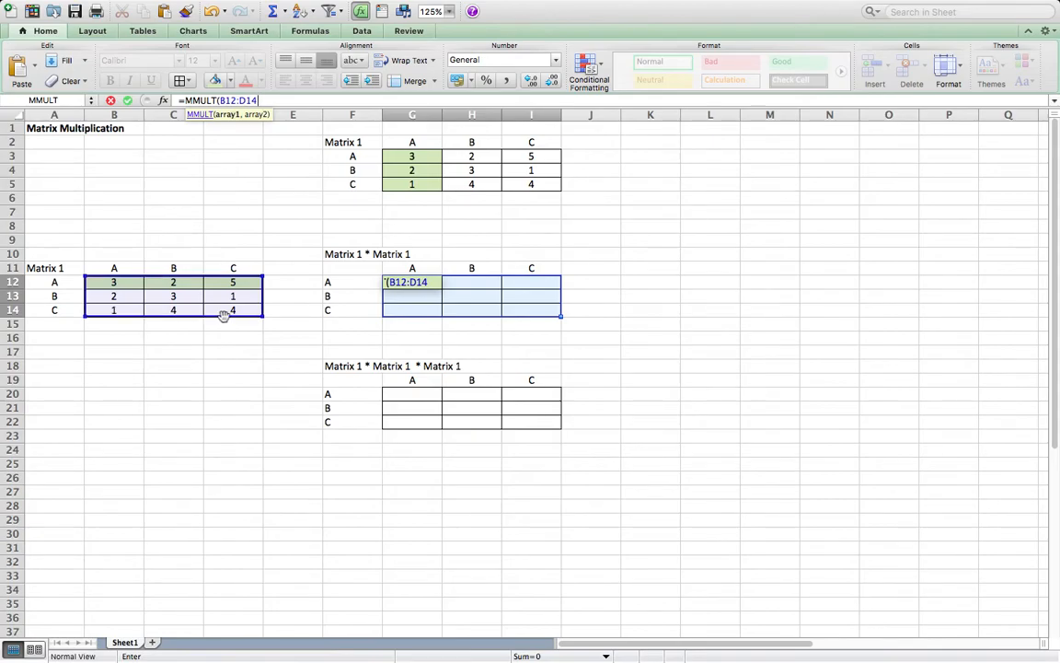
text(,)
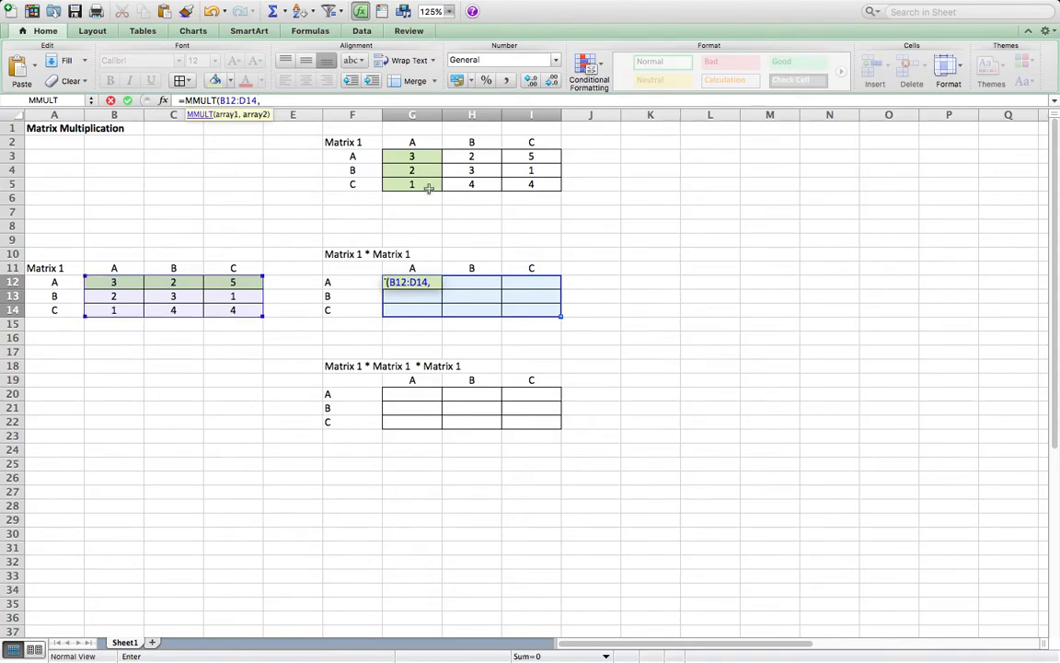
drag(408, 156, 525, 182)
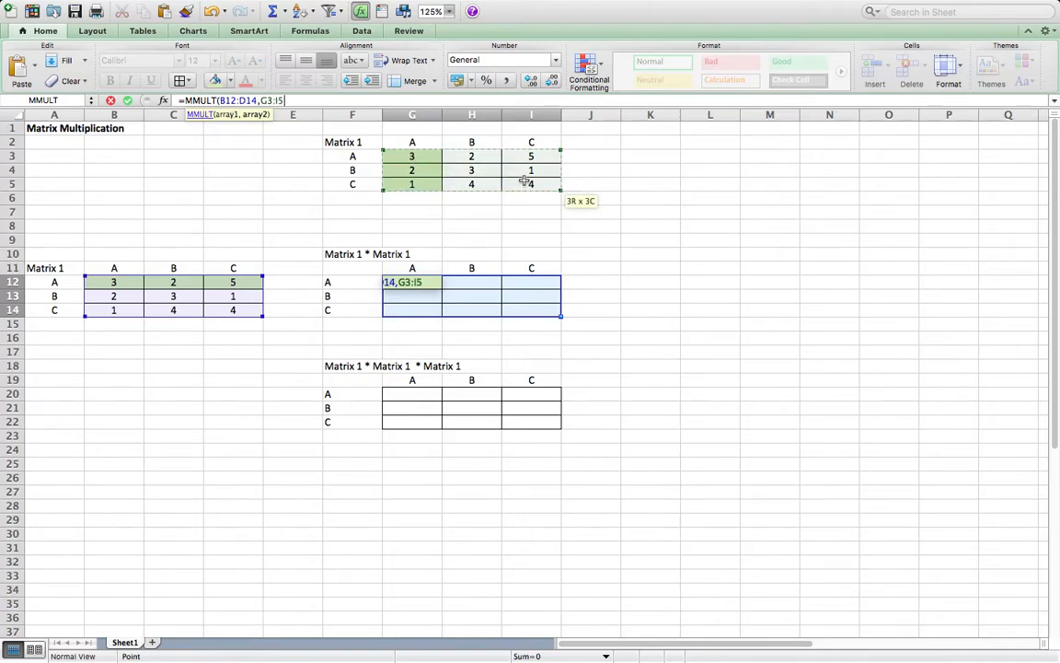
text())
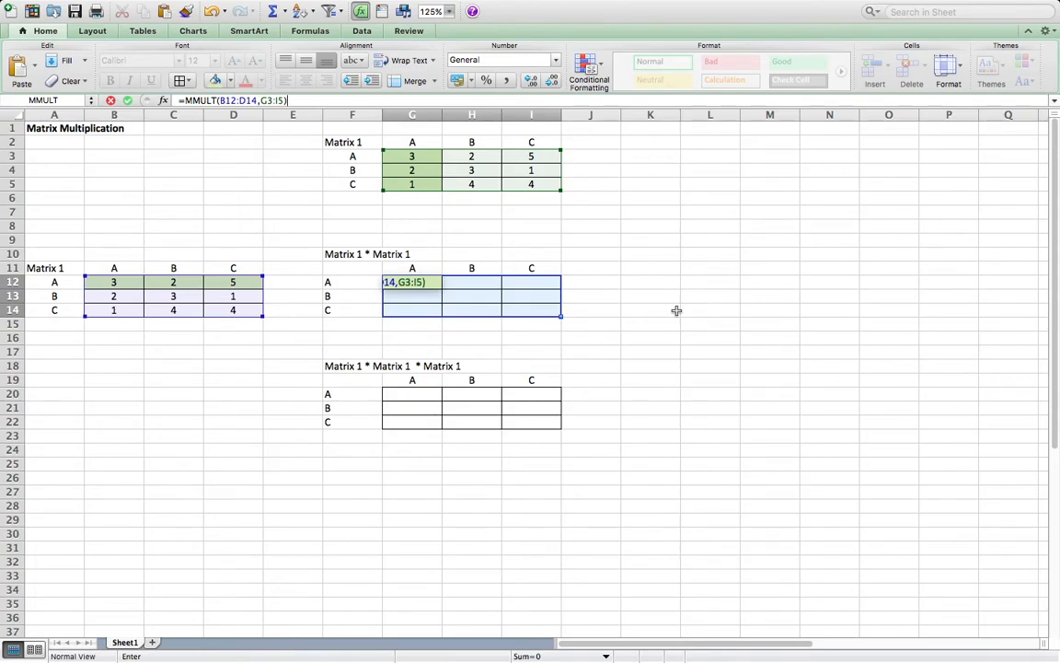
key(ctrl+shift+Return)
click(616, 363)
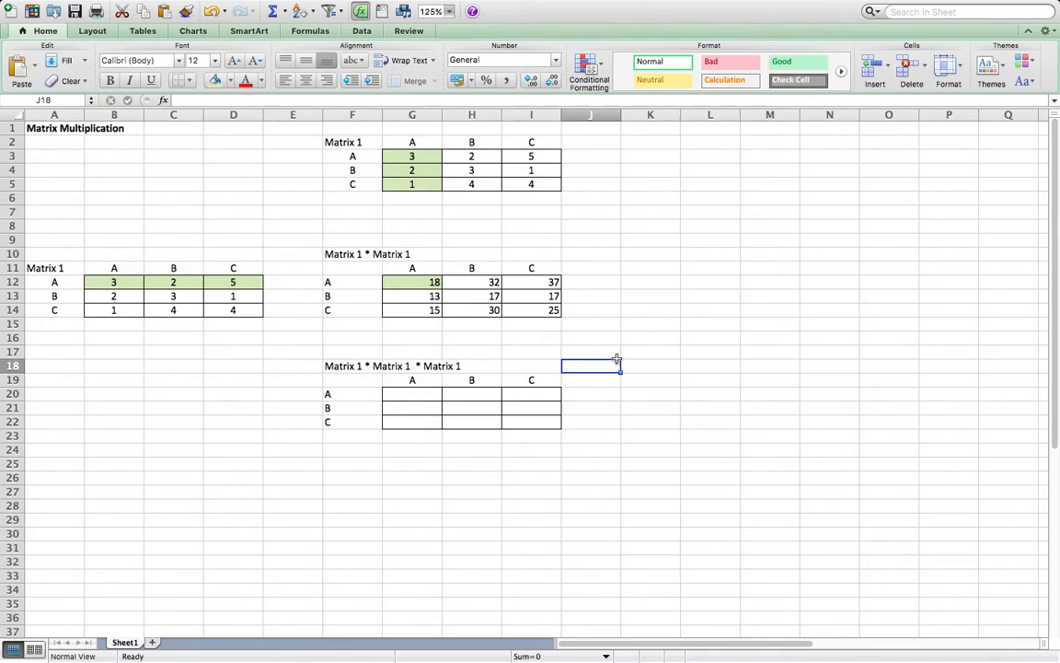
click(404, 395)
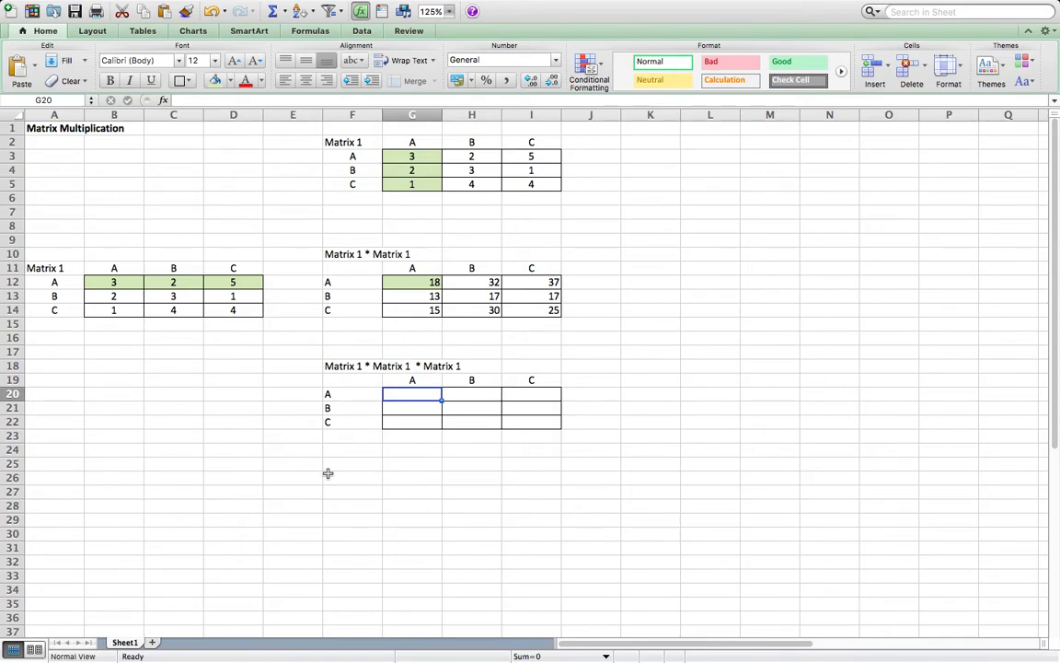
text(=)
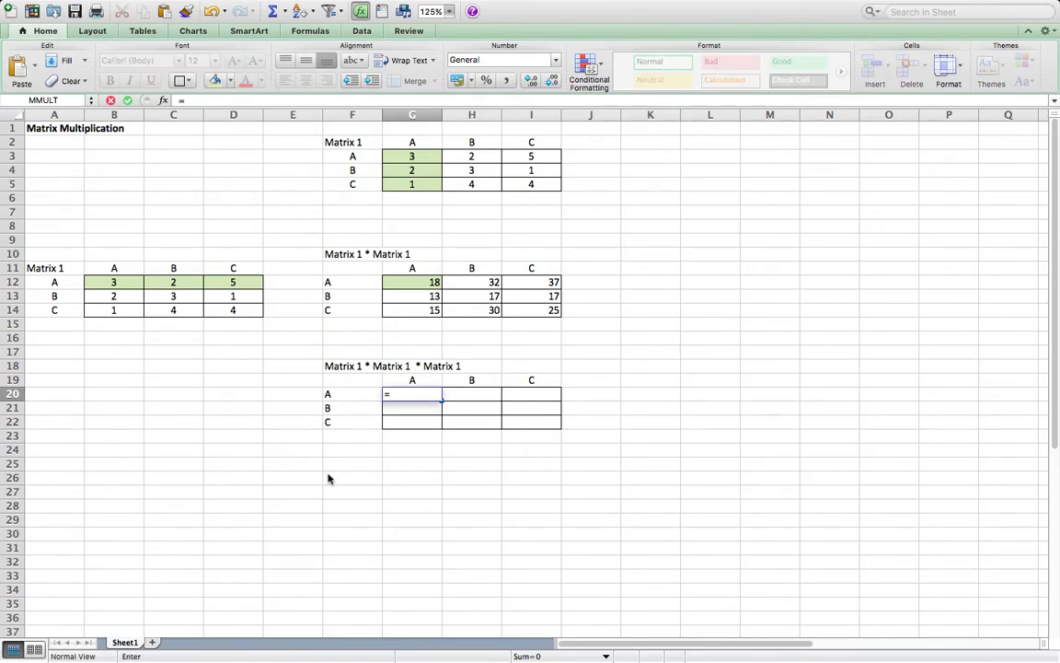
key(Escape)
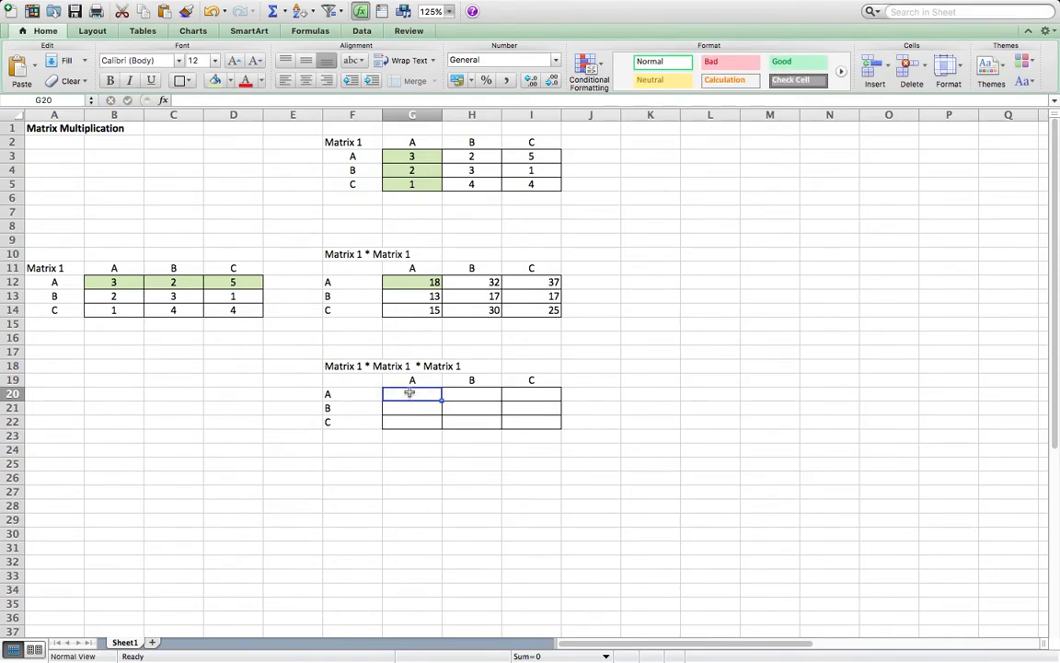
Step: Enter the array formula =mmult(B12:D14,G12:I14) across G20:I22 to fill the Matrix 1 * Matrix 1 * Matrix 1 table
drag(410, 393, 516, 419)
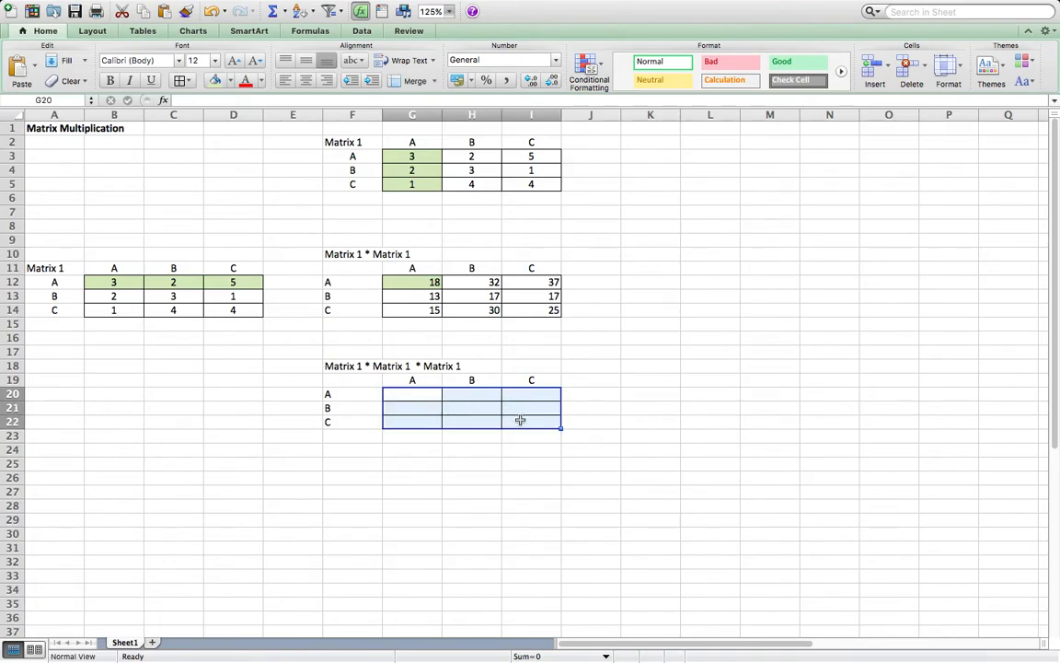
click(191, 100)
text(=mmu)
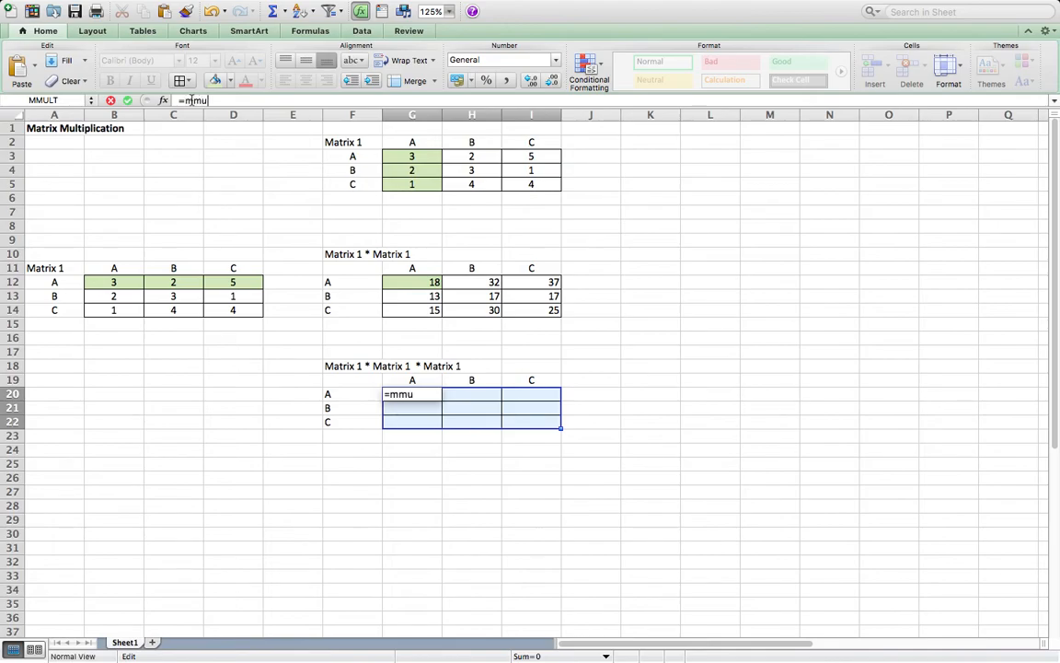
text(lt()
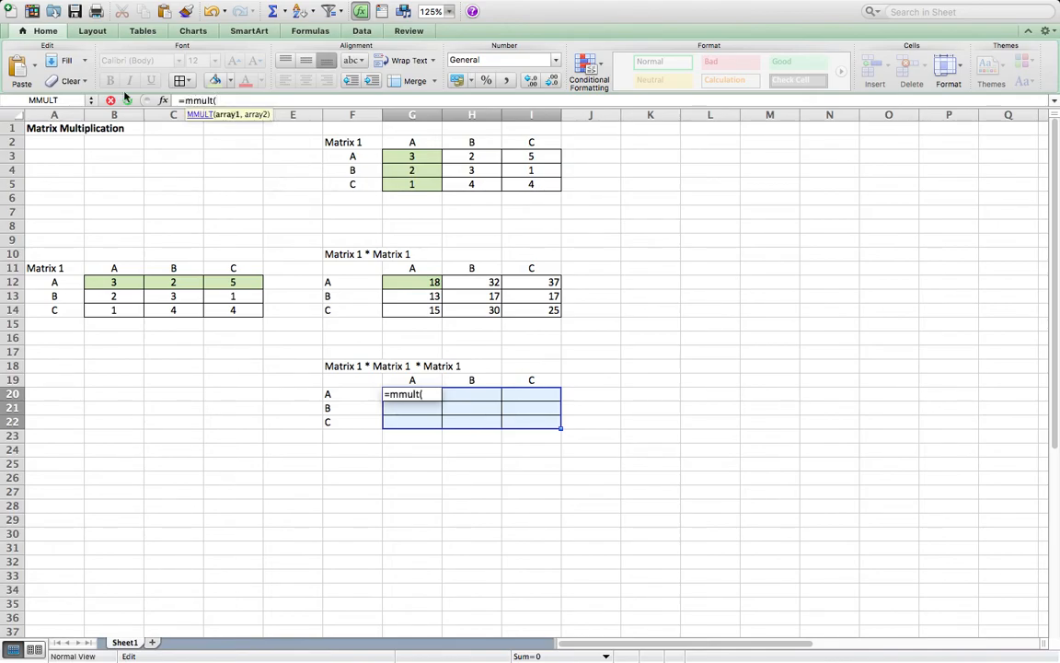
drag(97, 283, 215, 309)
text(,)
click(394, 282)
drag(394, 282, 523, 310)
text())
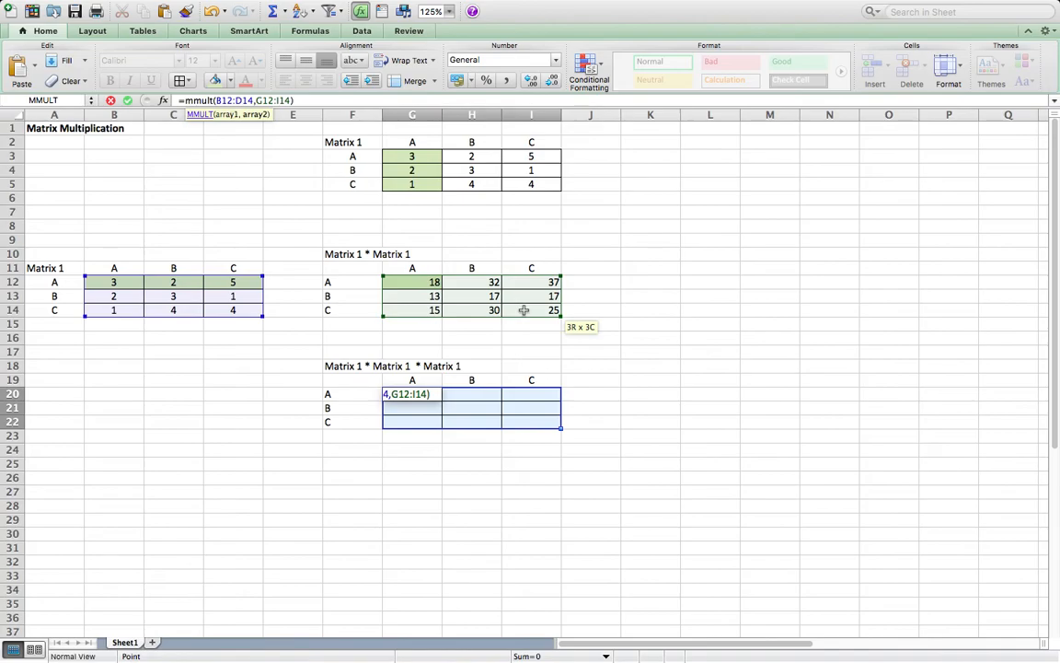
key(ctrl+shift+Return)
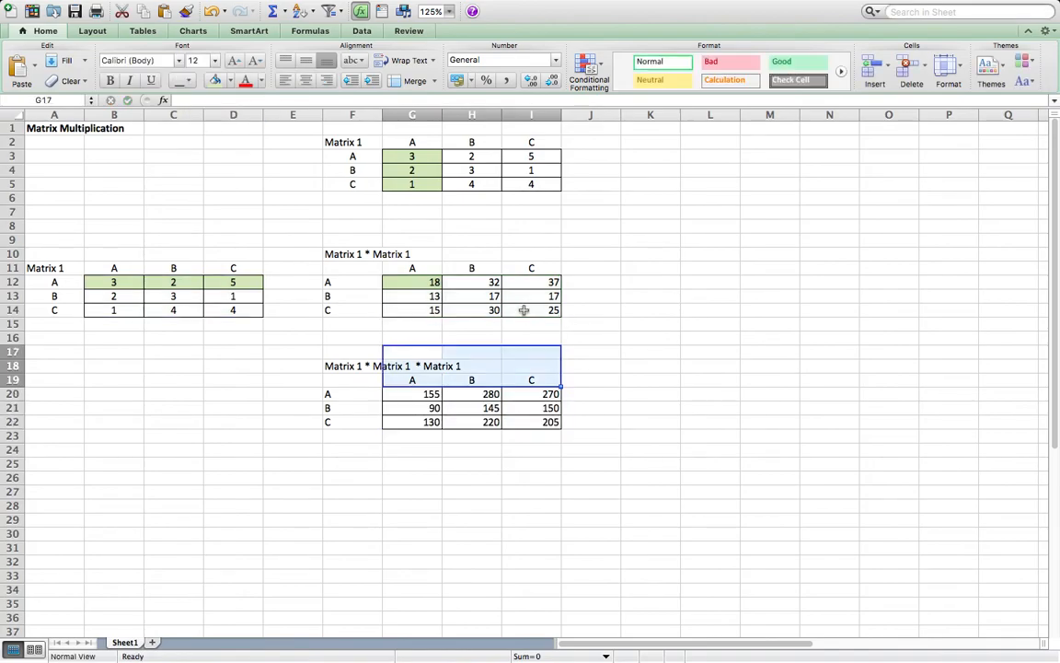
click(366, 533)
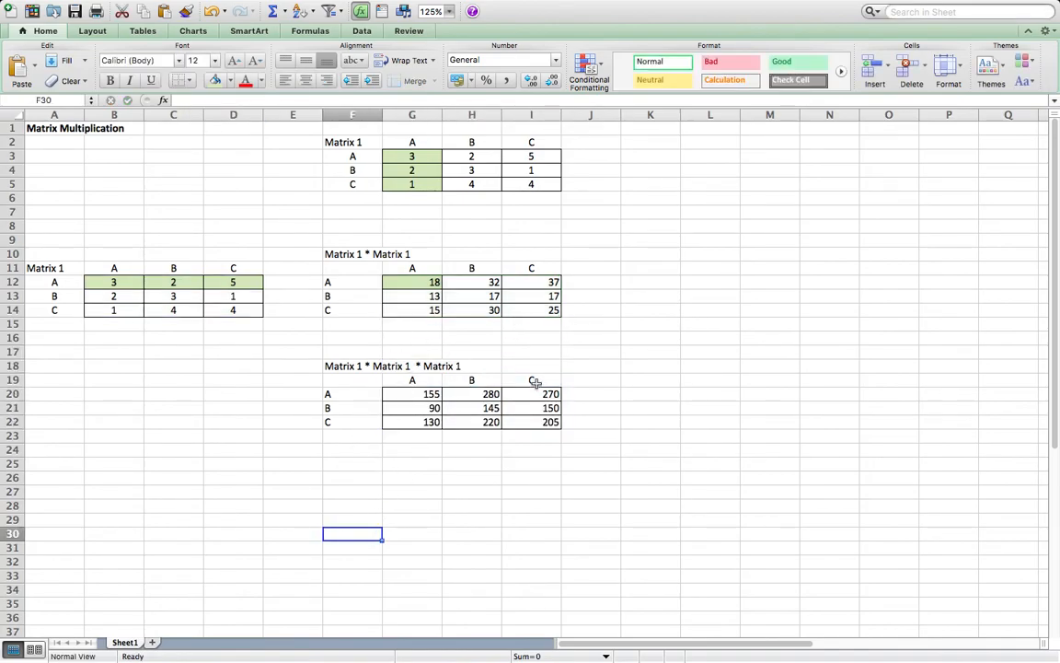